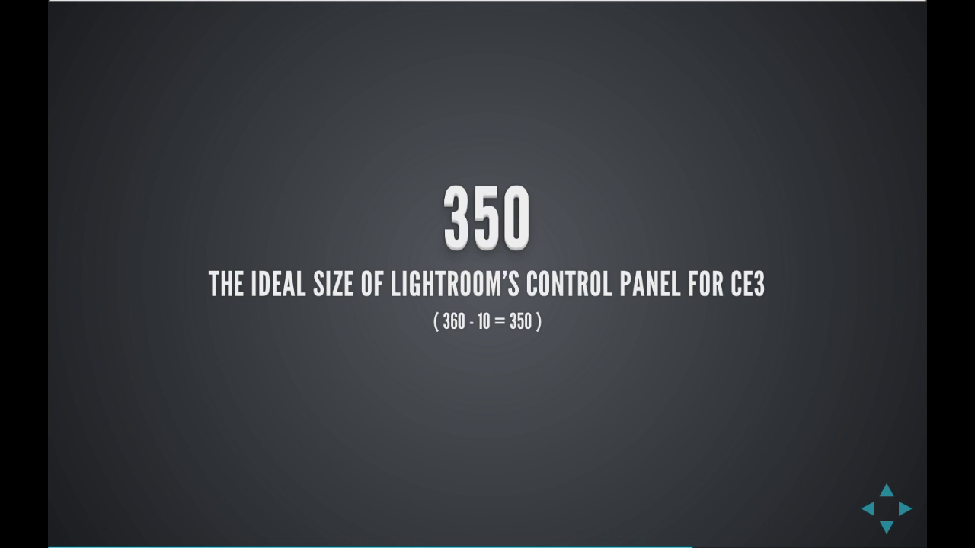
Step through the 784 iPad width and 336 iPhone width slides.
{"action": "key", "text": "Right"}
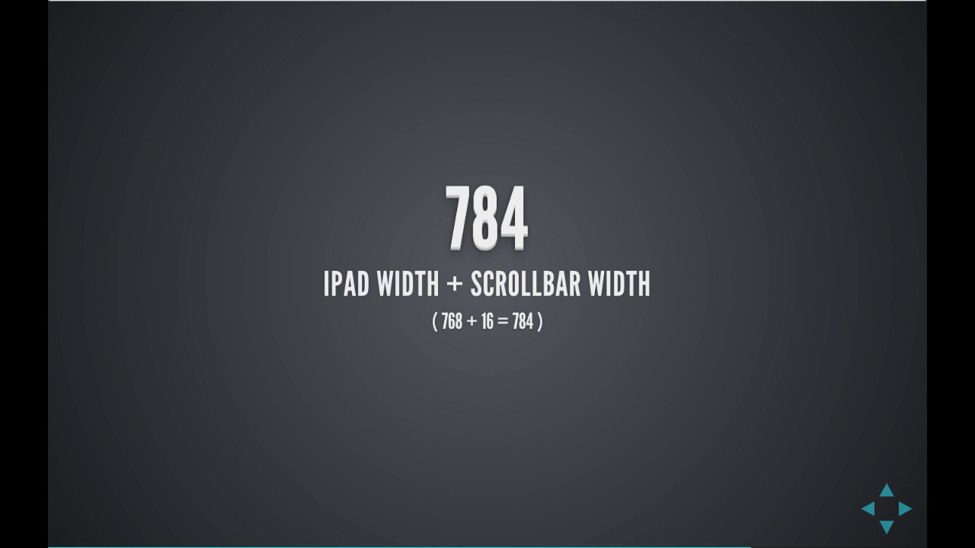
{"action": "key", "text": "Down"}
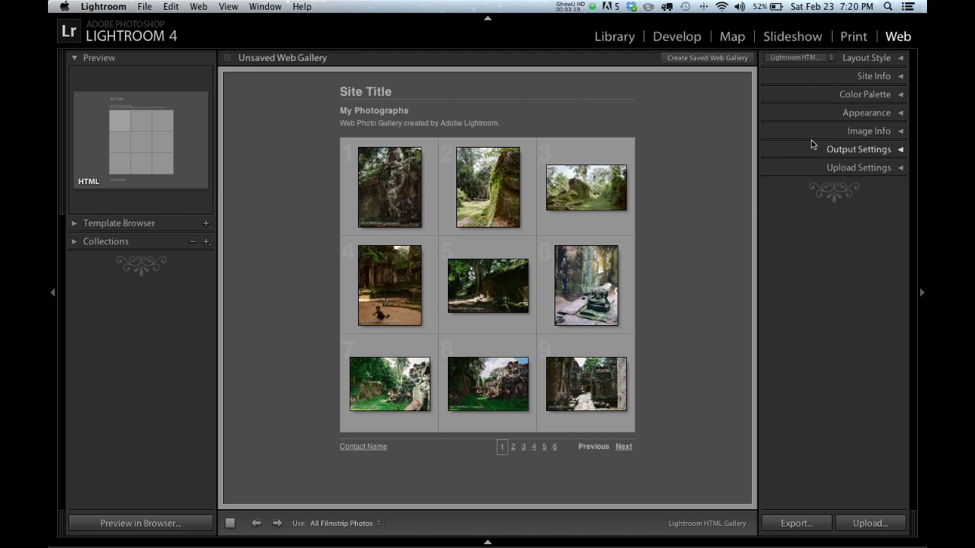
Apply the TTG CE3 Viewport Sizer layout style, giving an 864 x 706 preview.
{"action": "left_click", "coordinate": [799, 57]}
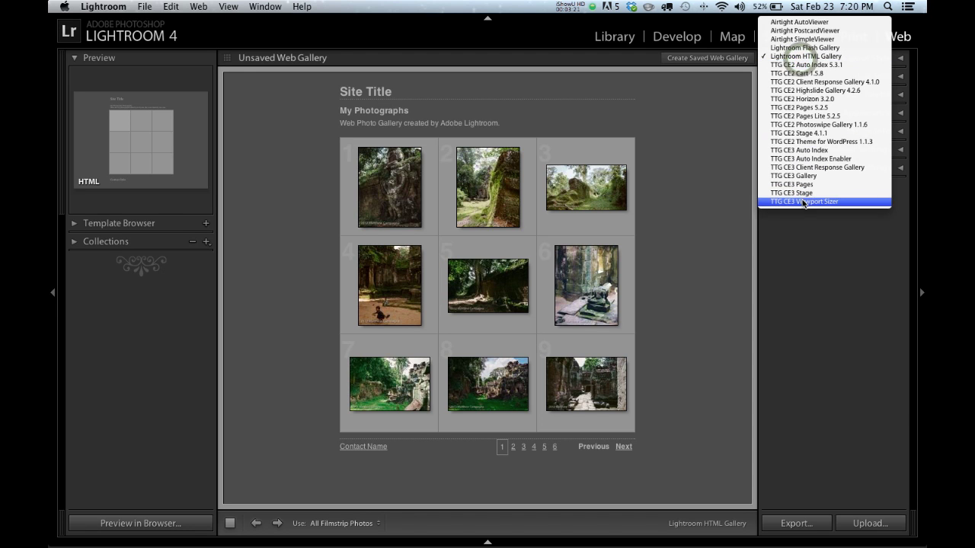
{"action": "left_click", "coordinate": [834, 202]}
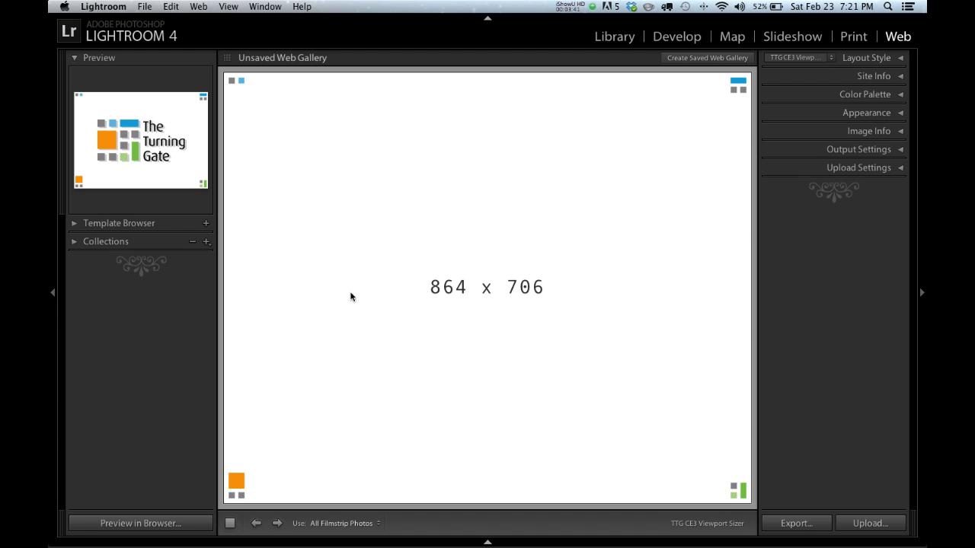
Collapse the left panel and adjust the right panel width until the preview reads 1010 x 733.
{"action": "left_click", "coordinate": [52, 295]}
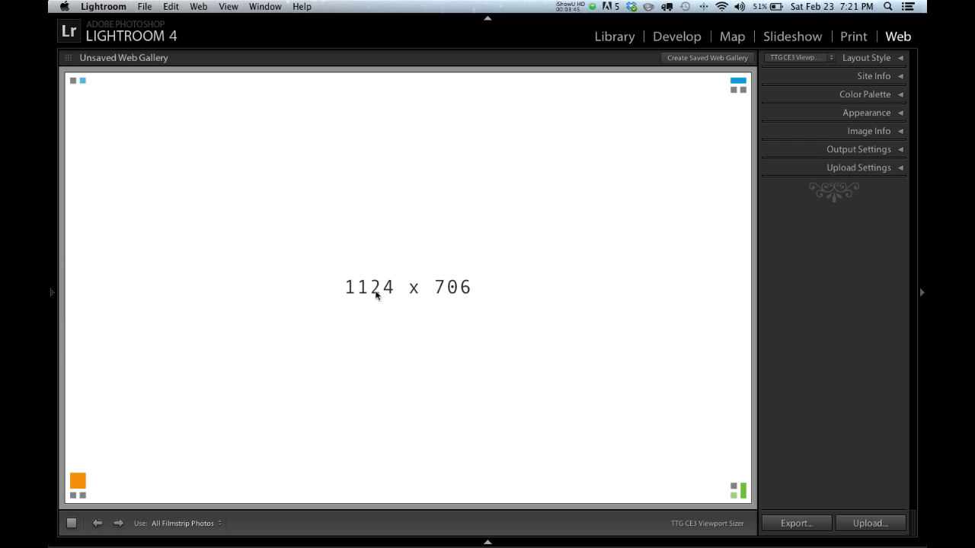
{"action": "left_click", "coordinate": [207, 61]}
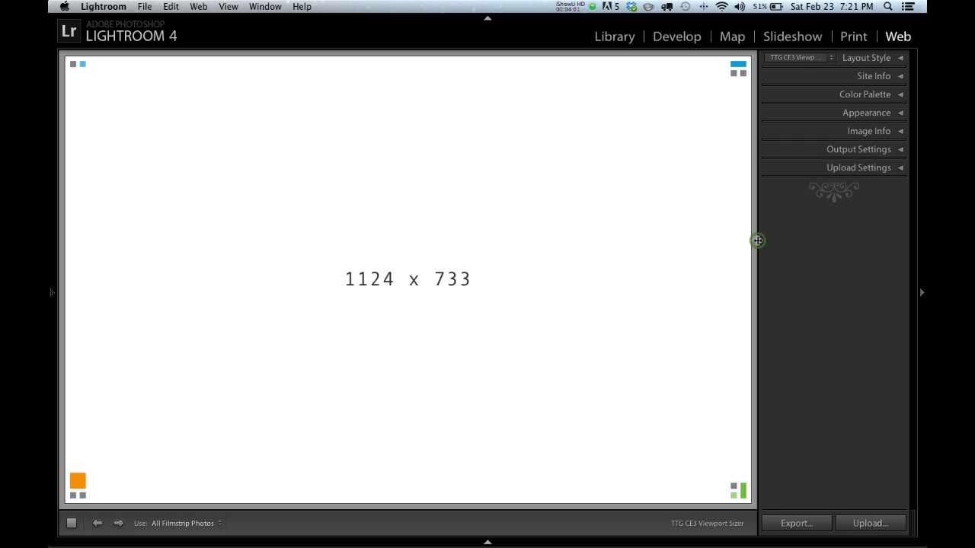
{"action": "left_click_drag", "start_coordinate": [758, 240], "coordinate": [662, 246]}
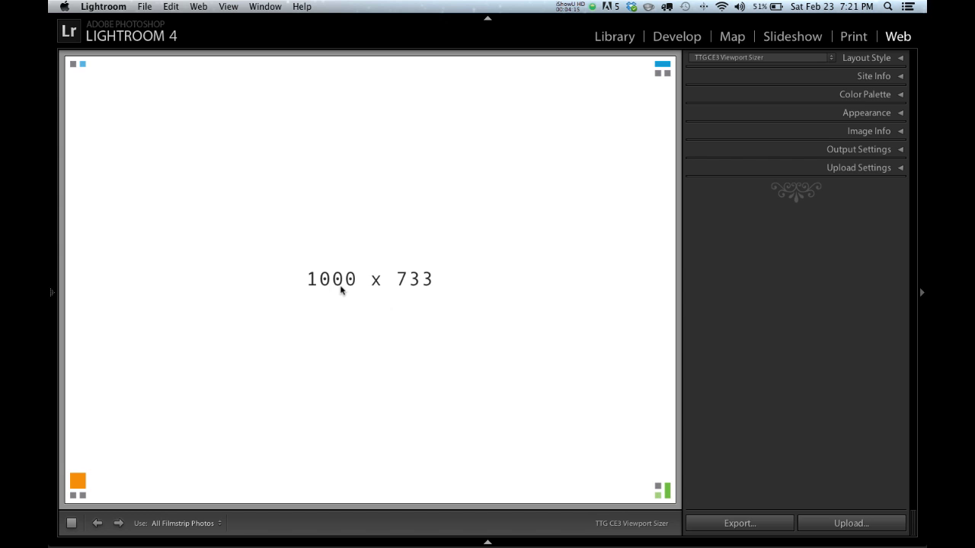
{"action": "left_click", "coordinate": [681, 288]}
{"action": "left_click_drag", "start_coordinate": [681, 288], "coordinate": [688, 288]}
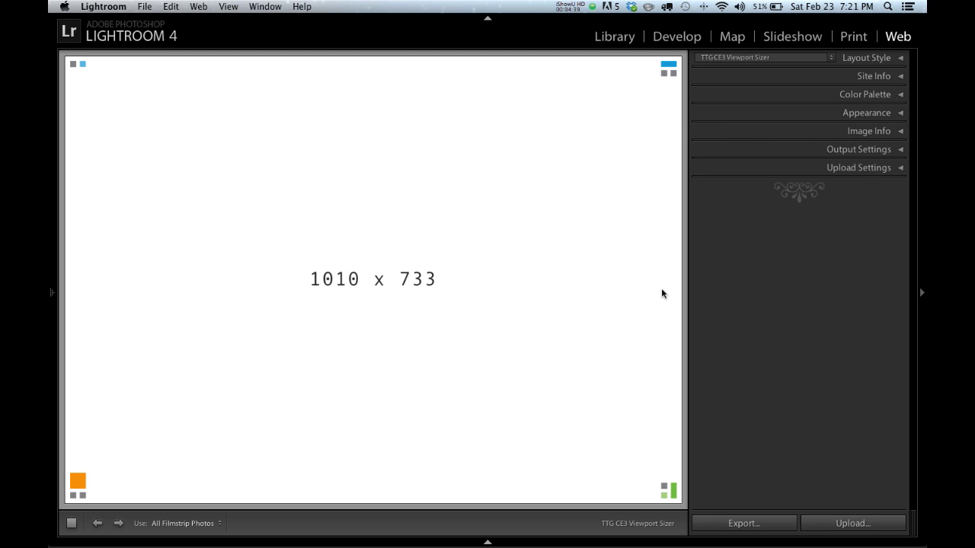
Run Lightroom windowed and narrow the window until the preview reads 784 x 711.
{"action": "key", "text": "f"}
{"action": "key", "text": "f"}
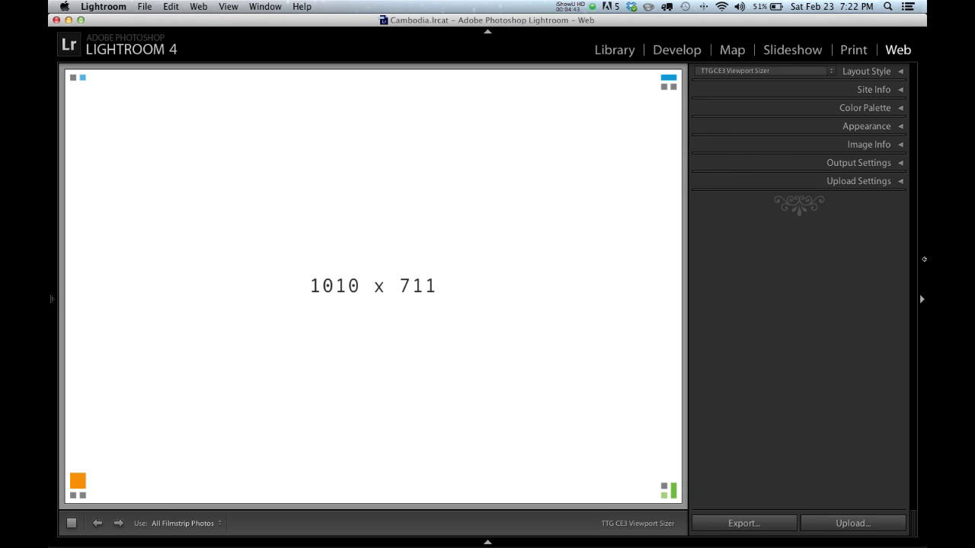
{"action": "left_click_drag", "start_coordinate": [924, 257], "coordinate": [790, 267]}
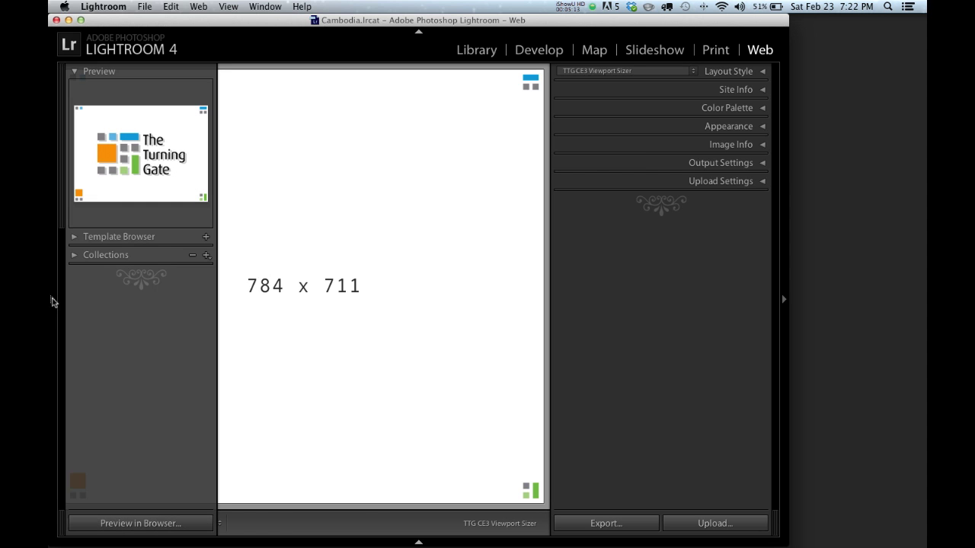
Open the left panel and widen it until the preview measures 336 x 711.
{"action": "left_click", "coordinate": [52, 300]}
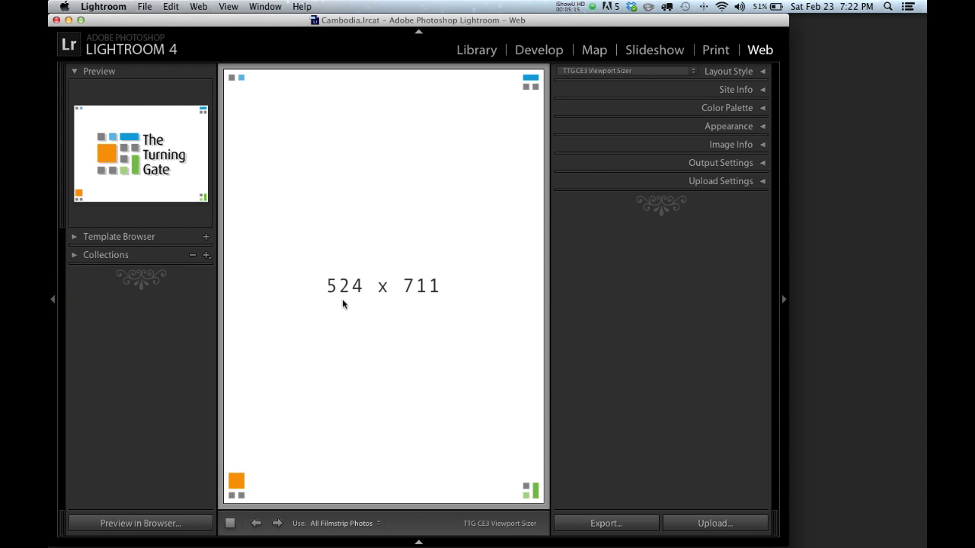
{"action": "left_click_drag", "start_coordinate": [216, 301], "coordinate": [393, 305]}
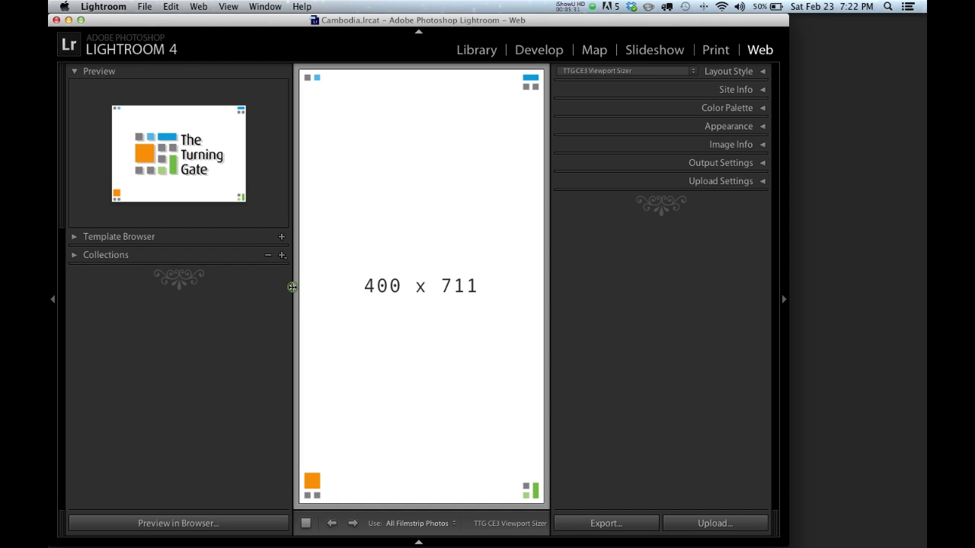
{"action": "left_click_drag", "start_coordinate": [292, 287], "coordinate": [332, 300]}
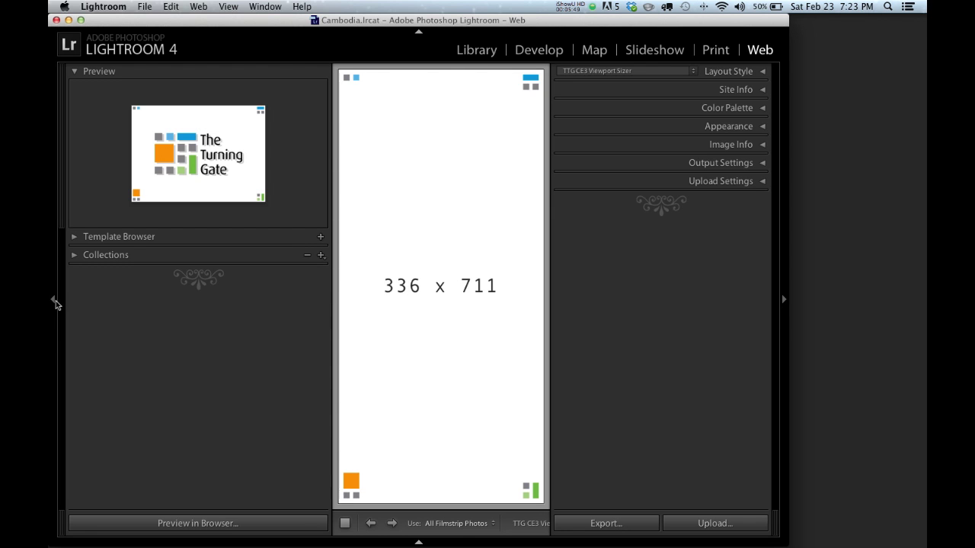
Return to full screen with the left panel hidden and apply the TTG CE3 Gallery layout.
{"action": "key", "text": "super+shift+f"}
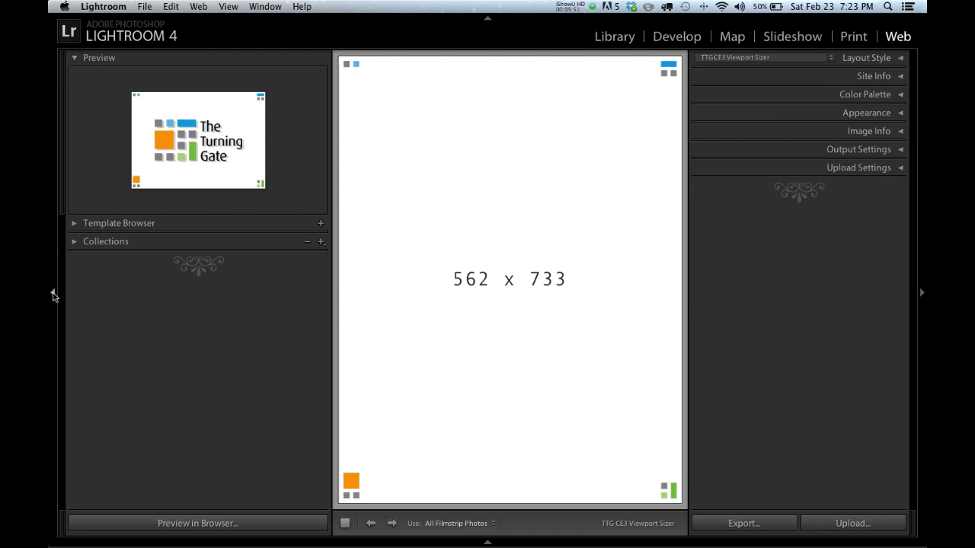
{"action": "left_click", "coordinate": [54, 292]}
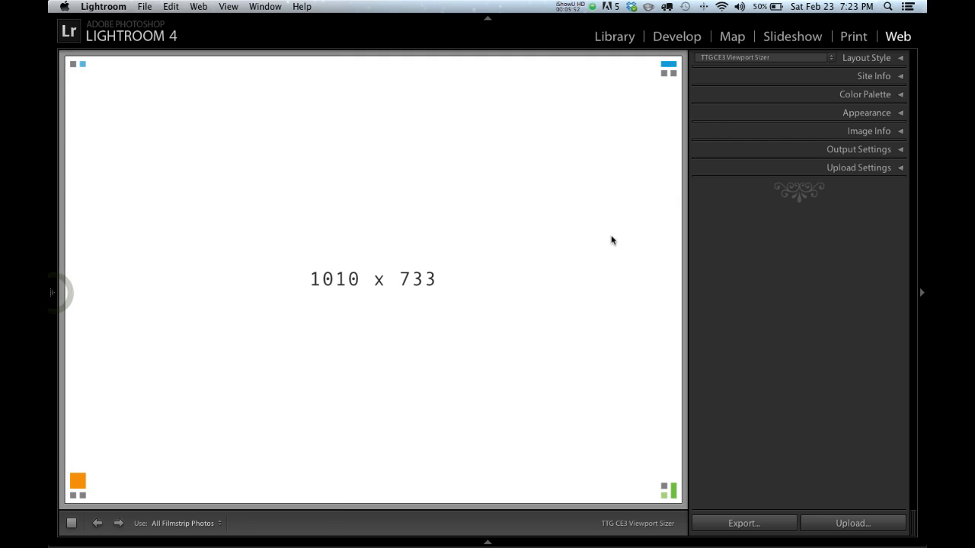
{"action": "left_click", "coordinate": [753, 60]}
{"action": "left_click", "coordinate": [742, 29]}
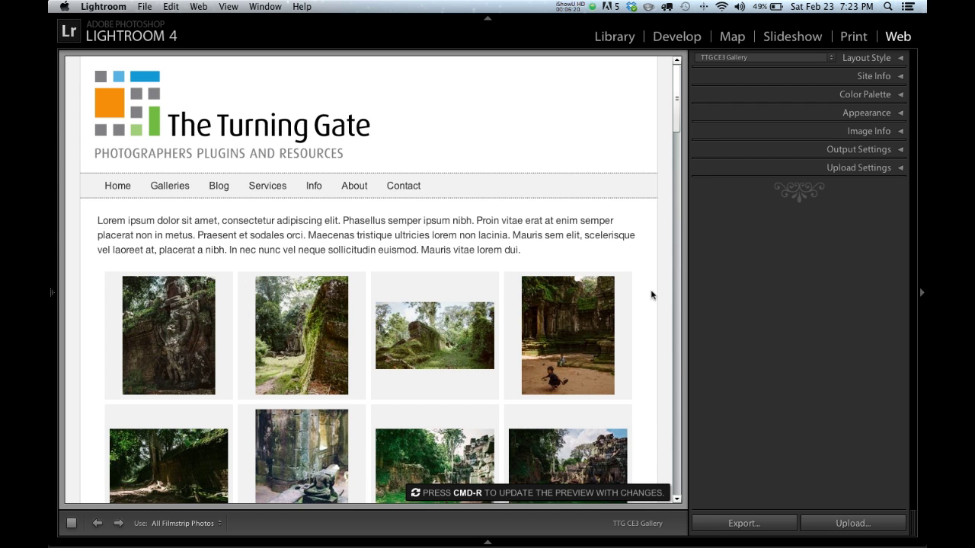
Hide and restore the right panel, then run Lightroom windowed so the preview shows the tablet layout.
{"action": "scroll", "coordinate": [544, 352], "scroll_direction": "down", "scroll_amount": 8}
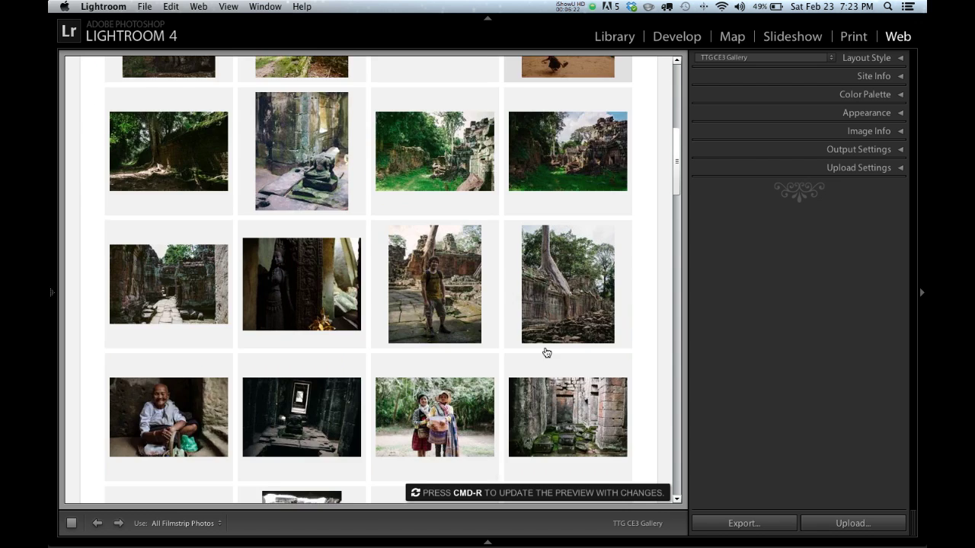
{"action": "scroll", "coordinate": [545, 352], "scroll_direction": "up", "scroll_amount": 10}
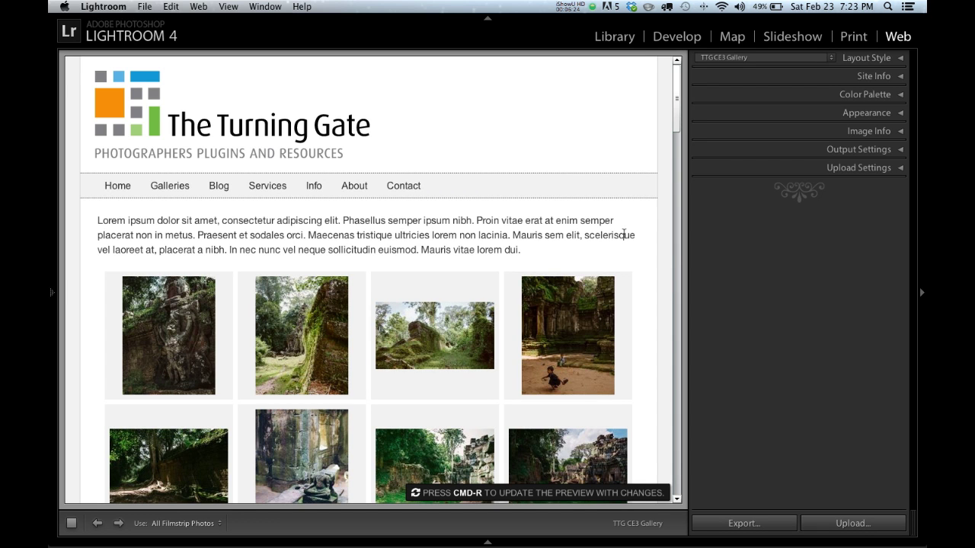
{"action": "left_click", "coordinate": [922, 293]}
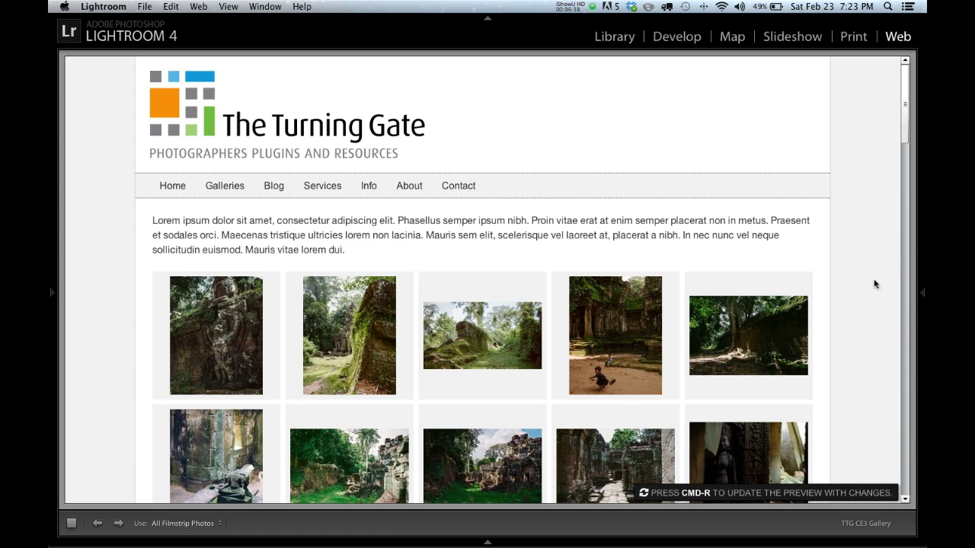
{"action": "left_click", "coordinate": [923, 294]}
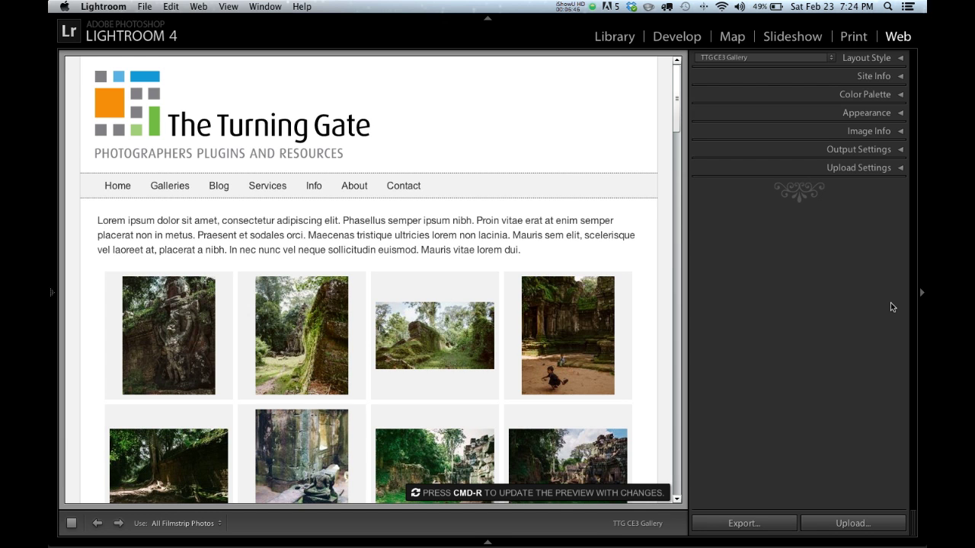
{"action": "key", "text": "f"}
{"action": "key", "text": "f"}
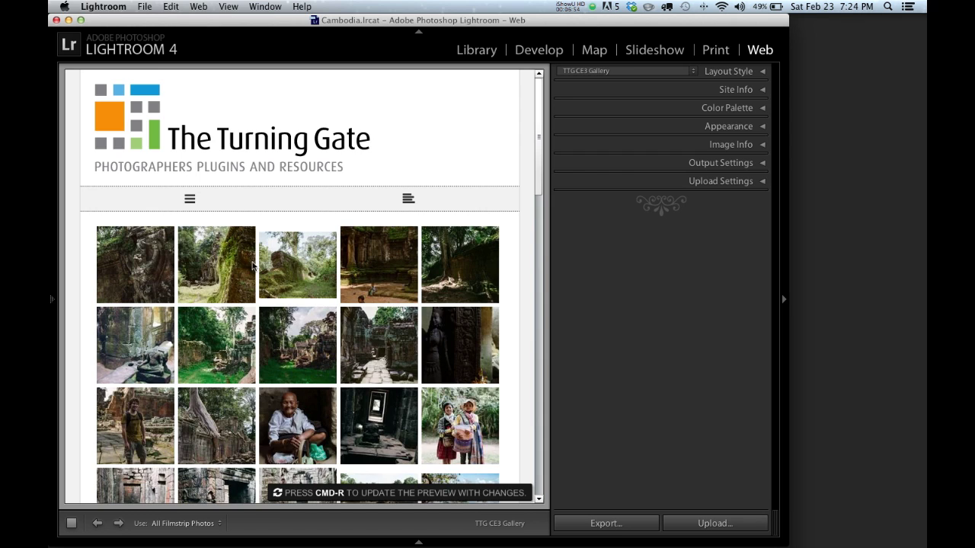
Toggle the preview's collapsible navigation list and info text, ending with the menu collapsed.
{"action": "scroll", "coordinate": [255, 266], "scroll_direction": "down", "scroll_amount": 1}
{"action": "scroll", "coordinate": [255, 266], "scroll_direction": "up", "scroll_amount": 1}
{"action": "left_click", "coordinate": [190, 200]}
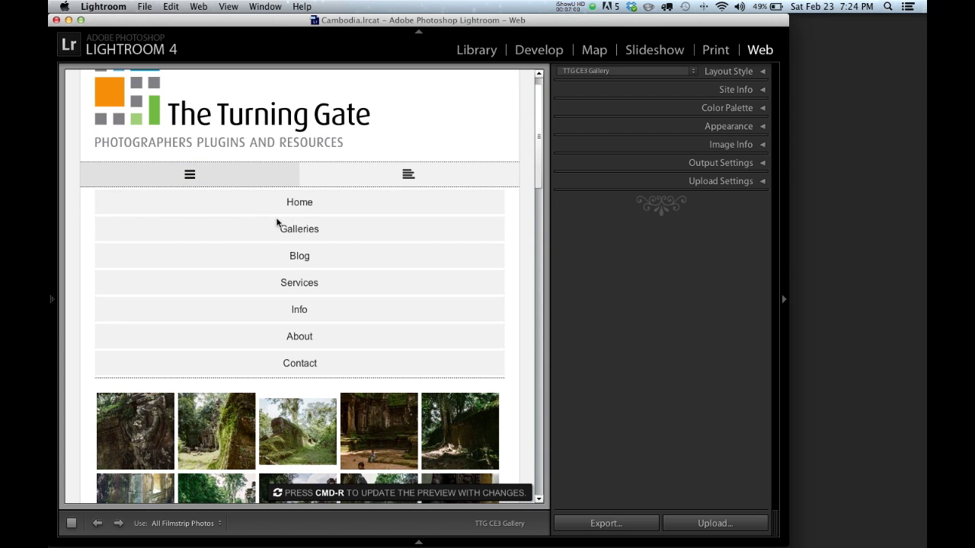
{"action": "left_click", "coordinate": [406, 174]}
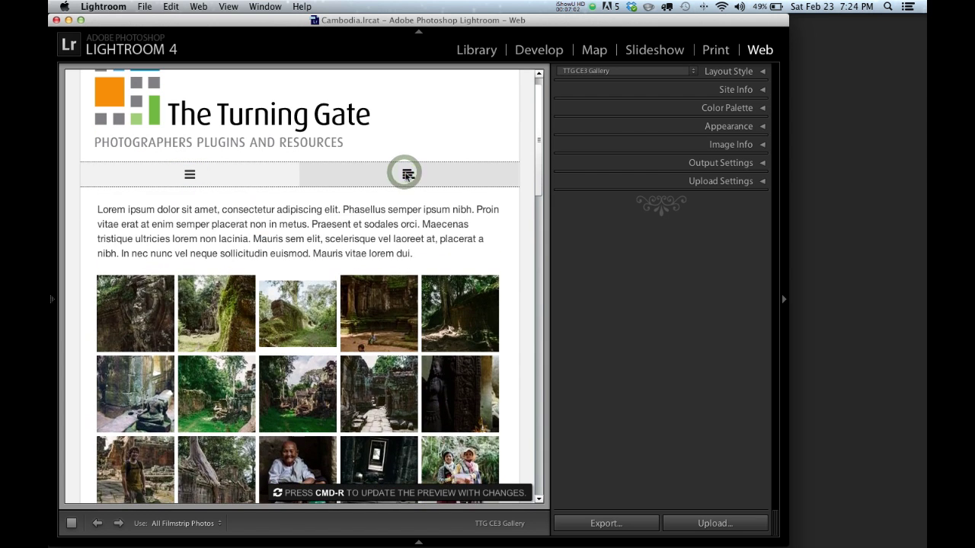
{"action": "left_click", "coordinate": [190, 173]}
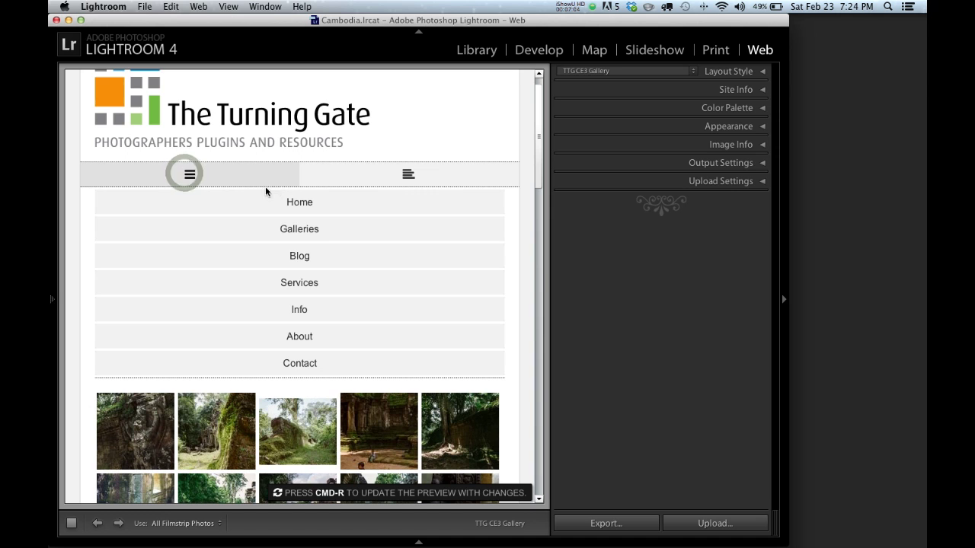
{"action": "left_click", "coordinate": [195, 176]}
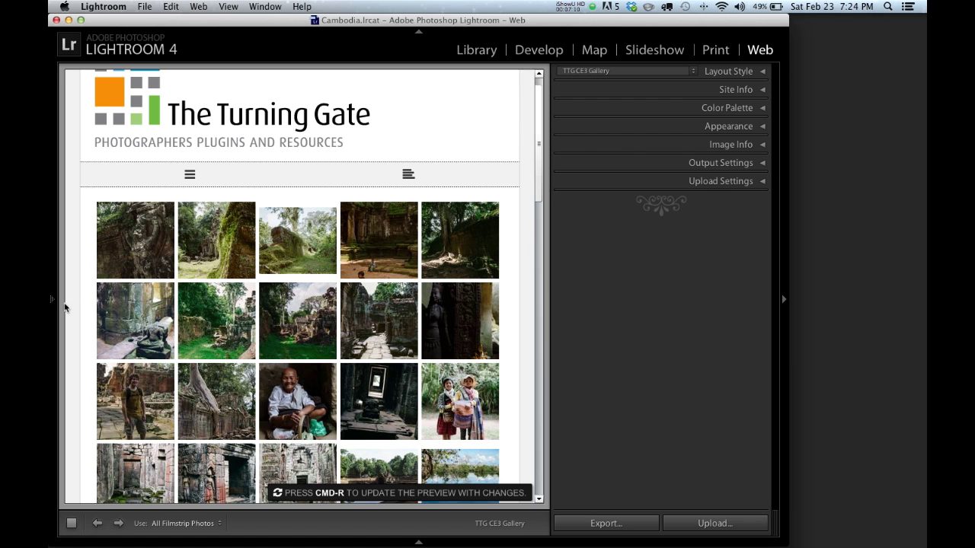
Show the left panels to narrow the preview to a three-column phone grid, and retest the menu.
{"action": "left_click", "coordinate": [53, 299]}
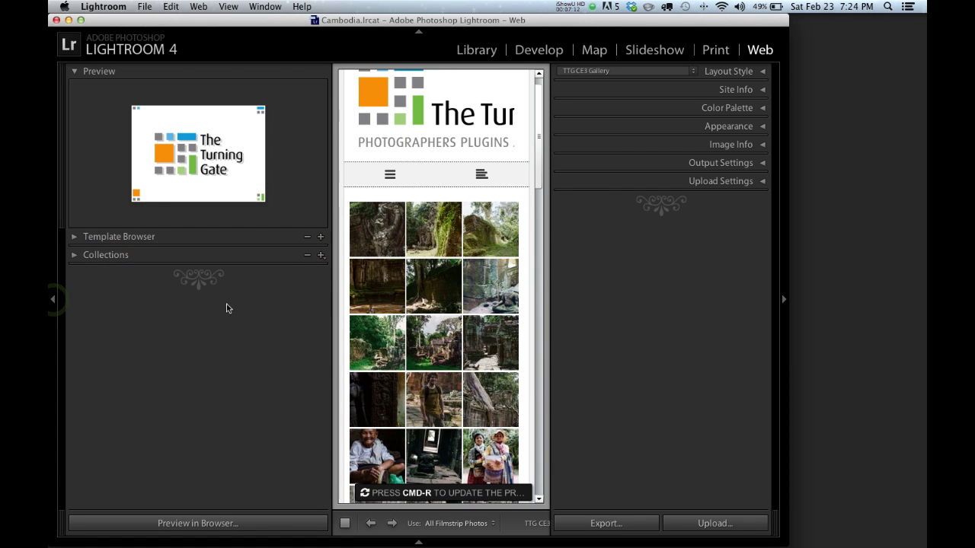
{"action": "scroll", "coordinate": [482, 242], "scroll_direction": "up", "scroll_amount": 1}
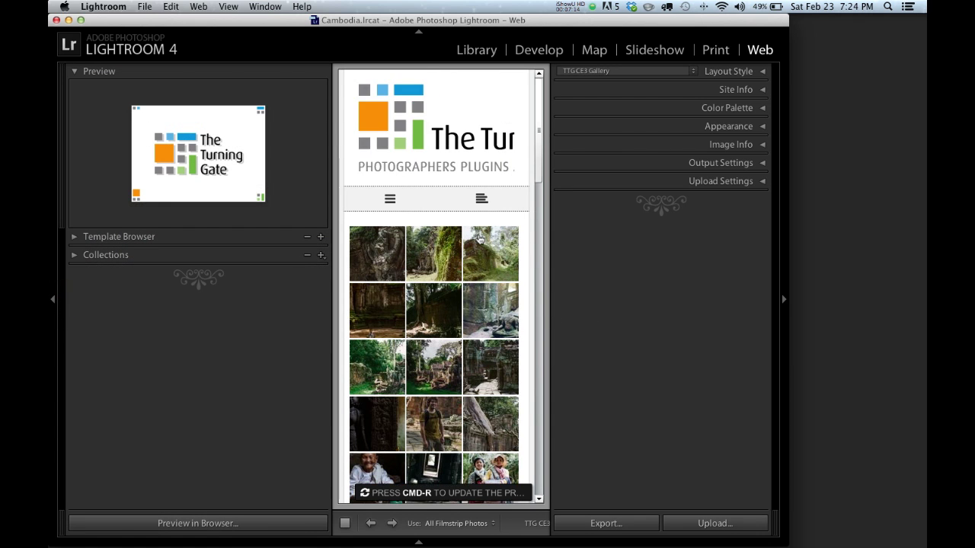
{"action": "left_click", "coordinate": [394, 201]}
{"action": "left_click", "coordinate": [394, 201]}
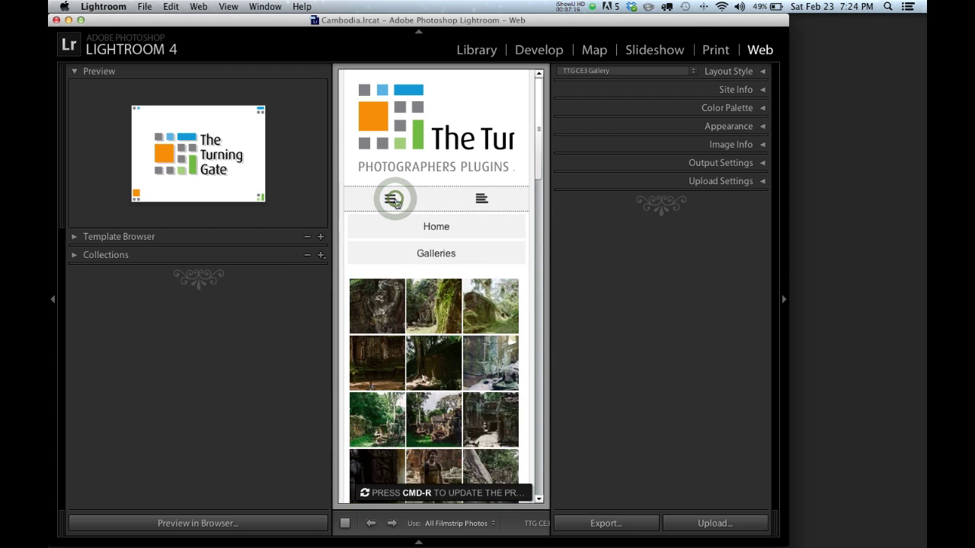
{"action": "scroll", "coordinate": [457, 263], "scroll_direction": "down", "scroll_amount": 10}
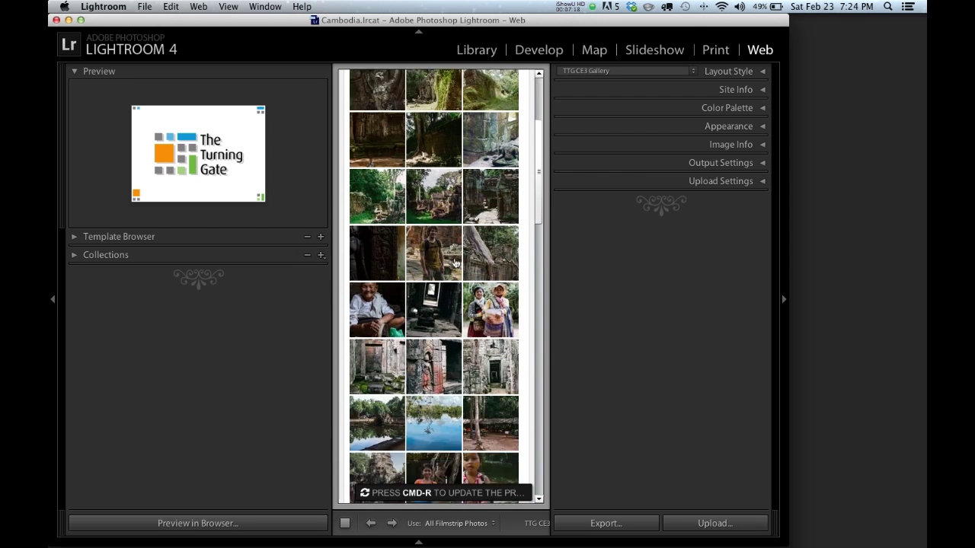
{"action": "scroll", "coordinate": [472, 263], "scroll_direction": "up", "scroll_amount": 10}
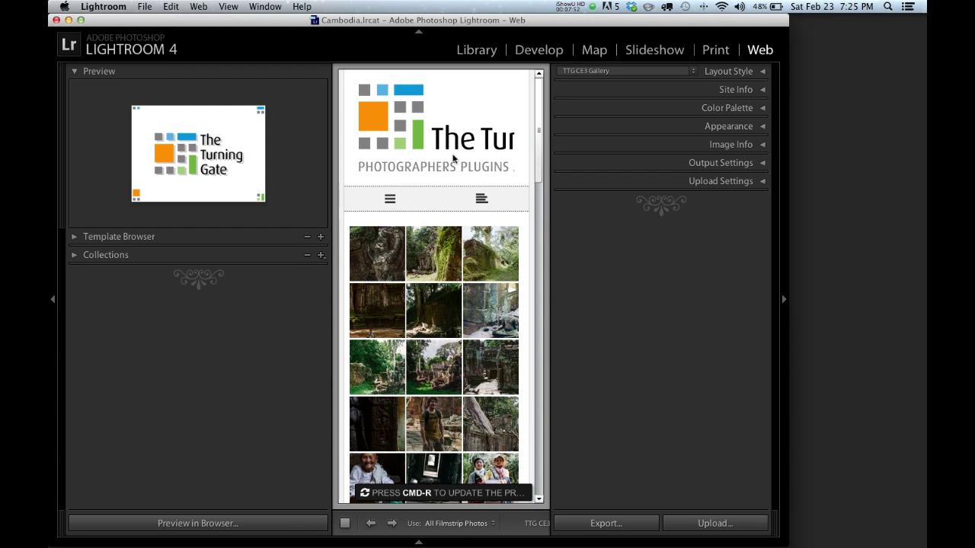
Go full screen and collapse both side panels for the five-column desktop preview.
{"action": "key", "text": "f"}
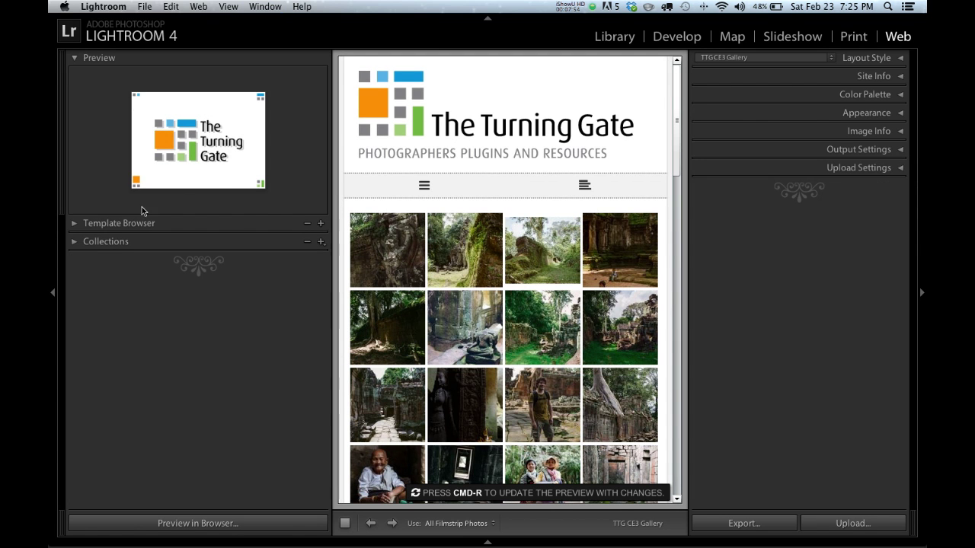
{"action": "left_click", "coordinate": [53, 293]}
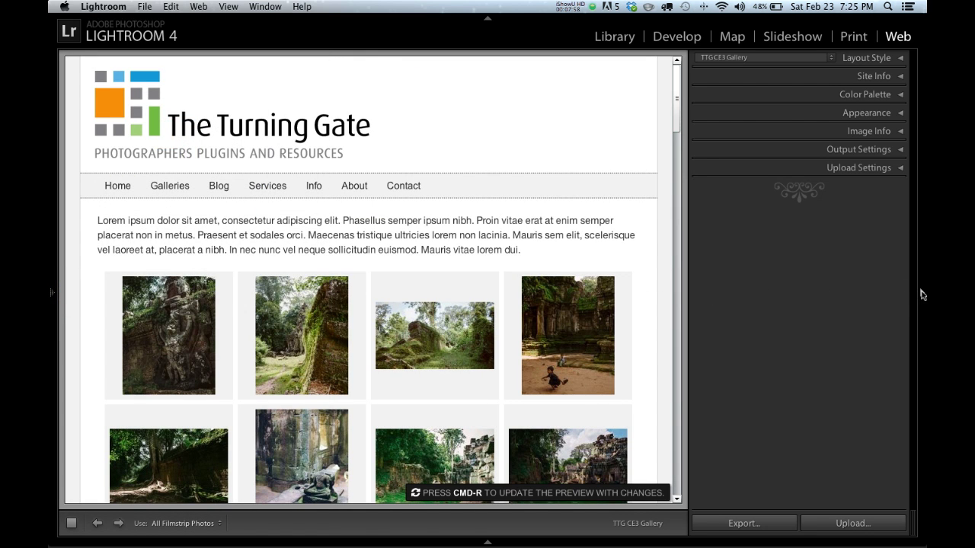
{"action": "left_click", "coordinate": [922, 295]}
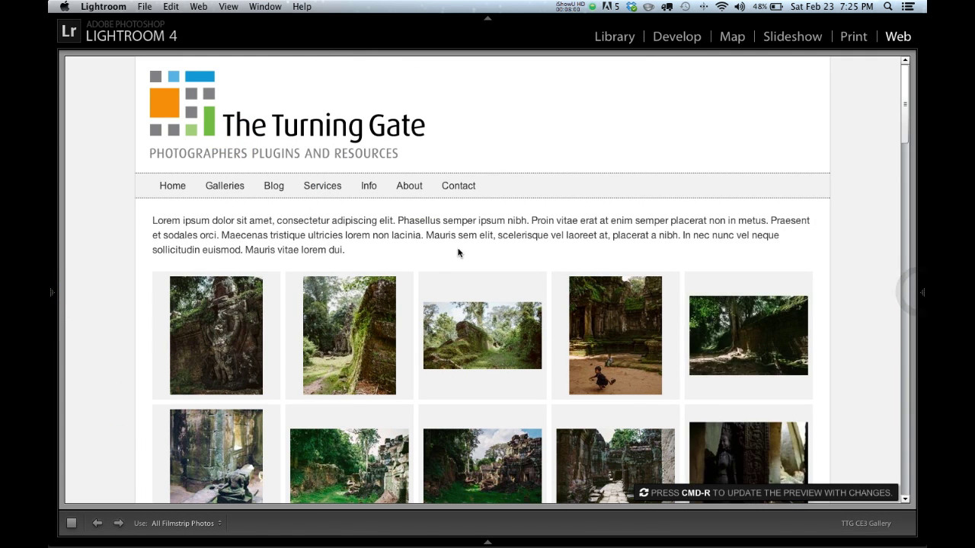